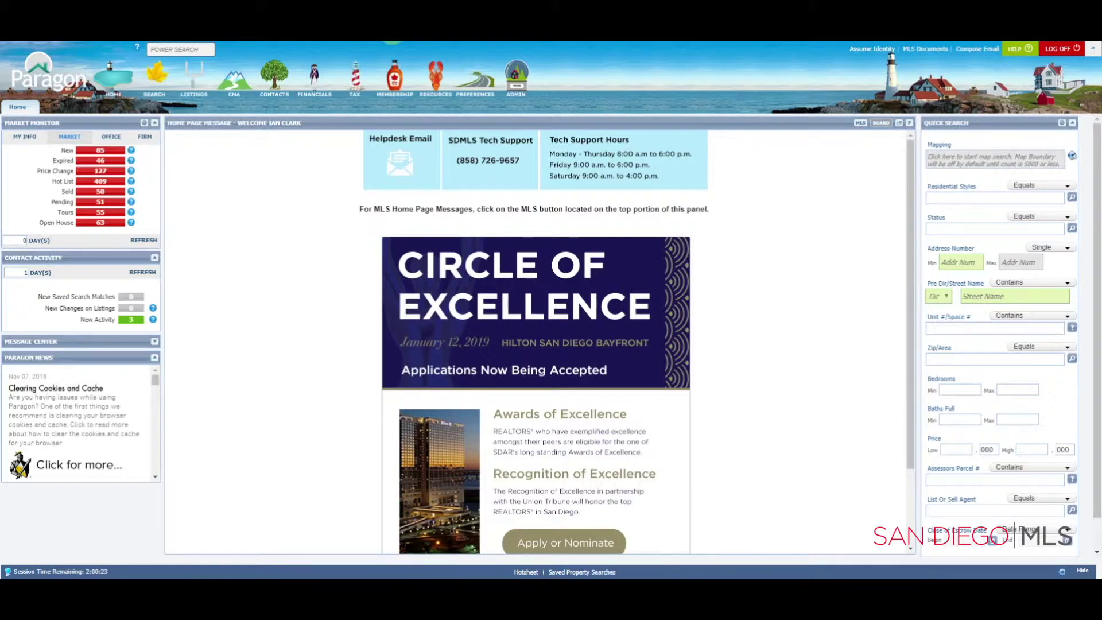
Go to Preferences > Email > Email Signature and open the existing (Default) signature.
{"action": "left_click", "coordinate": [482, 89]}
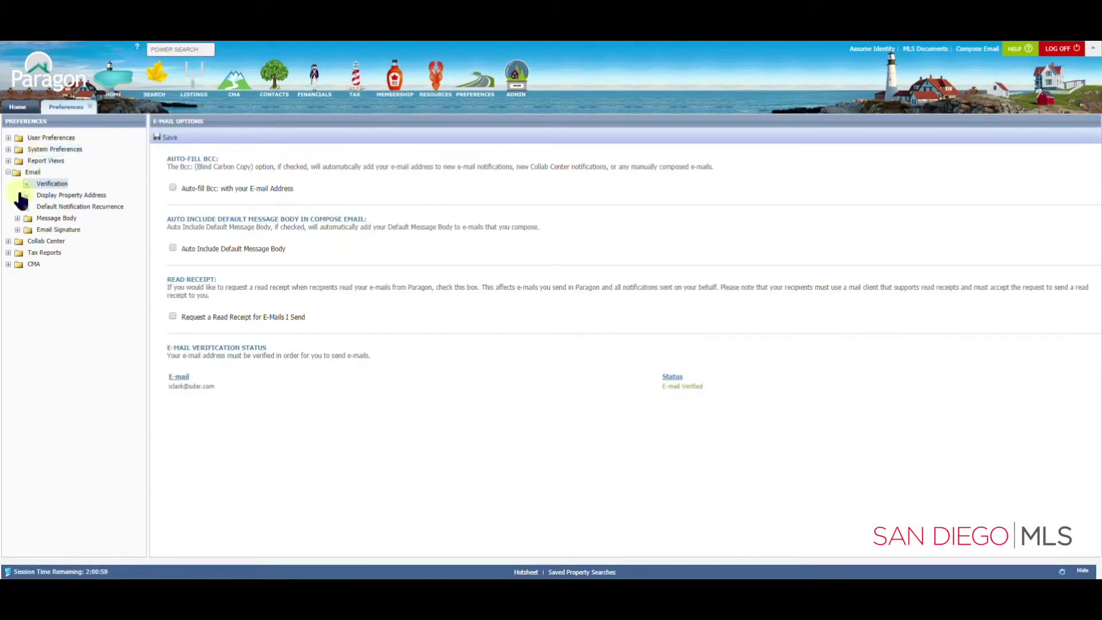
{"action": "left_click", "coordinate": [62, 231]}
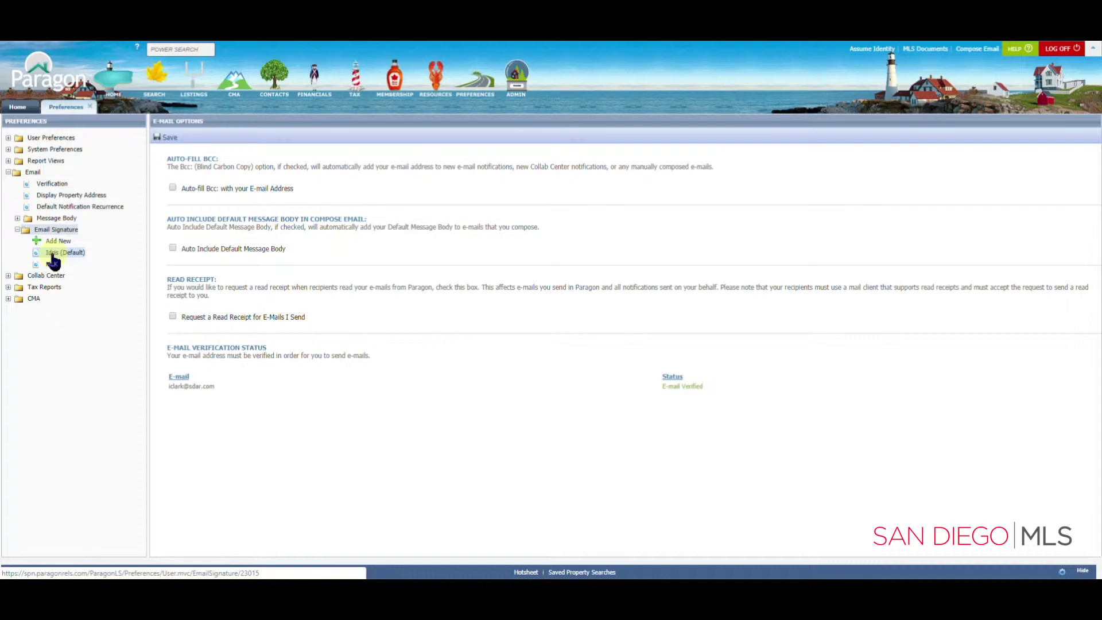
{"action": "left_click", "coordinate": [53, 255]}
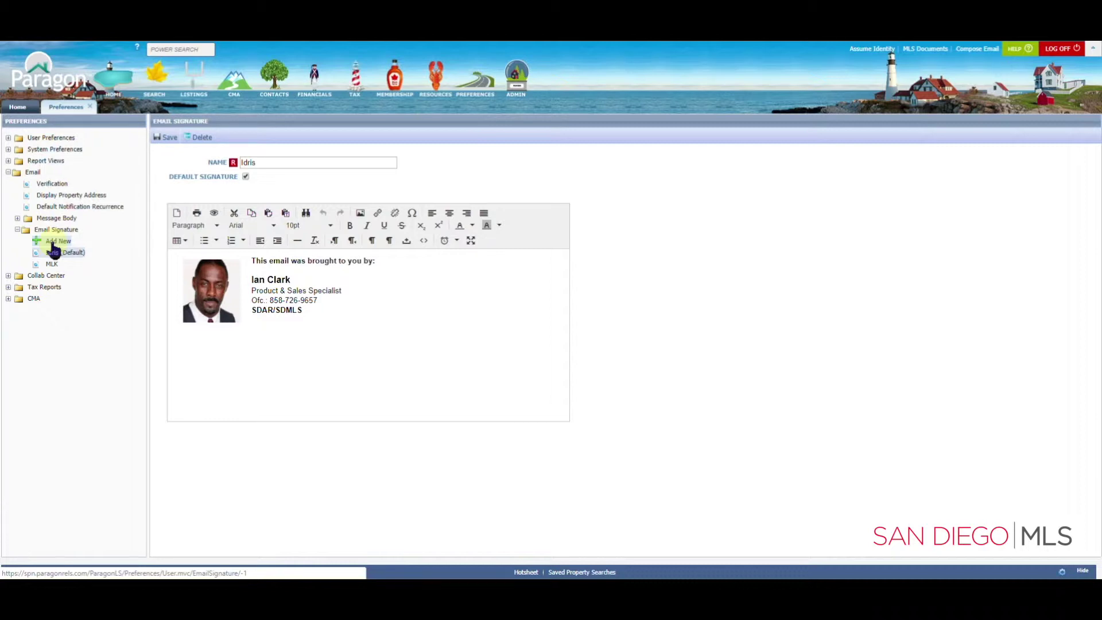
{"action": "left_click", "coordinate": [53, 246]}
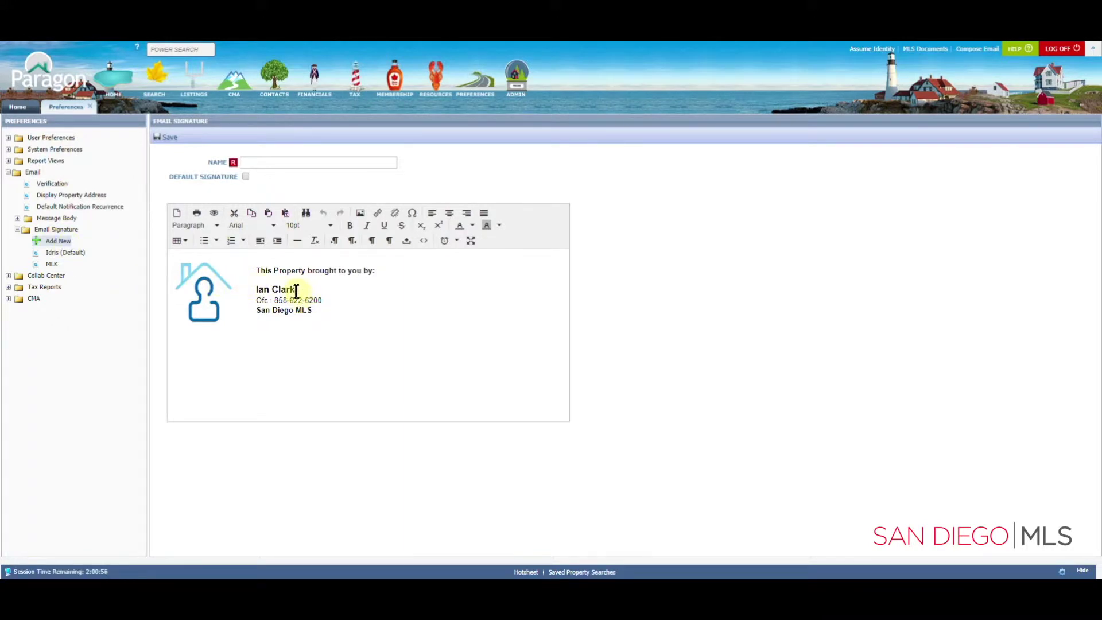
{"action": "left_click", "coordinate": [322, 301]}
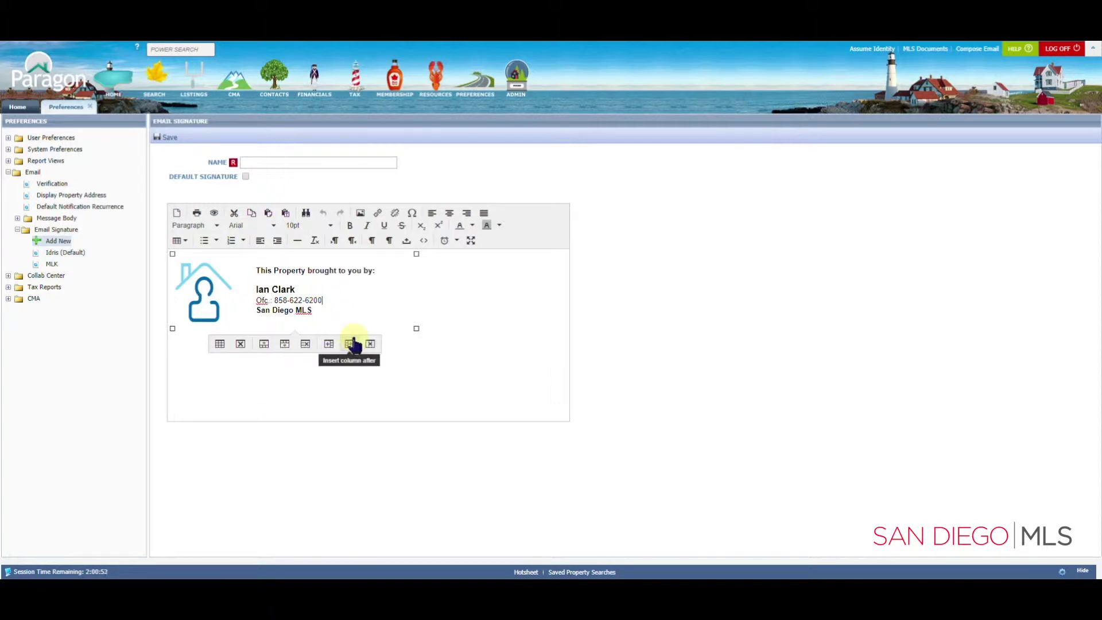
{"action": "key", "text": "BackSpace"}
{"action": "key", "text": "BackSpace"}
{"action": "key", "text": "BackSpace"}
{"action": "key", "text": "BackSpace"}
{"action": "key", "text": "BackSpace"}
{"action": "type", "text": "726-9657"}
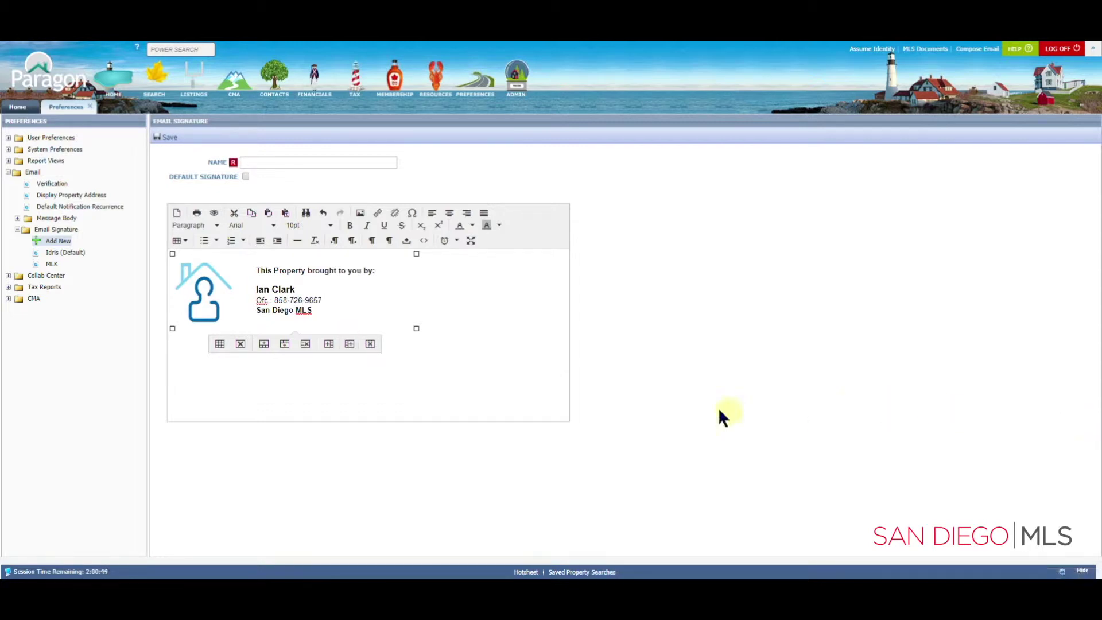
{"action": "left_click", "coordinate": [317, 319]}
{"action": "key", "text": "BackSpace"}
{"action": "key", "text": "BackSpace"}
{"action": "key", "text": "BackSpace"}
{"action": "key", "text": "BackSpace"}
{"action": "key", "text": "BackSpace"}
{"action": "key", "text": "BackSpace"}
{"action": "key", "text": "BackSpace"}
{"action": "key", "text": "BackSpace"}
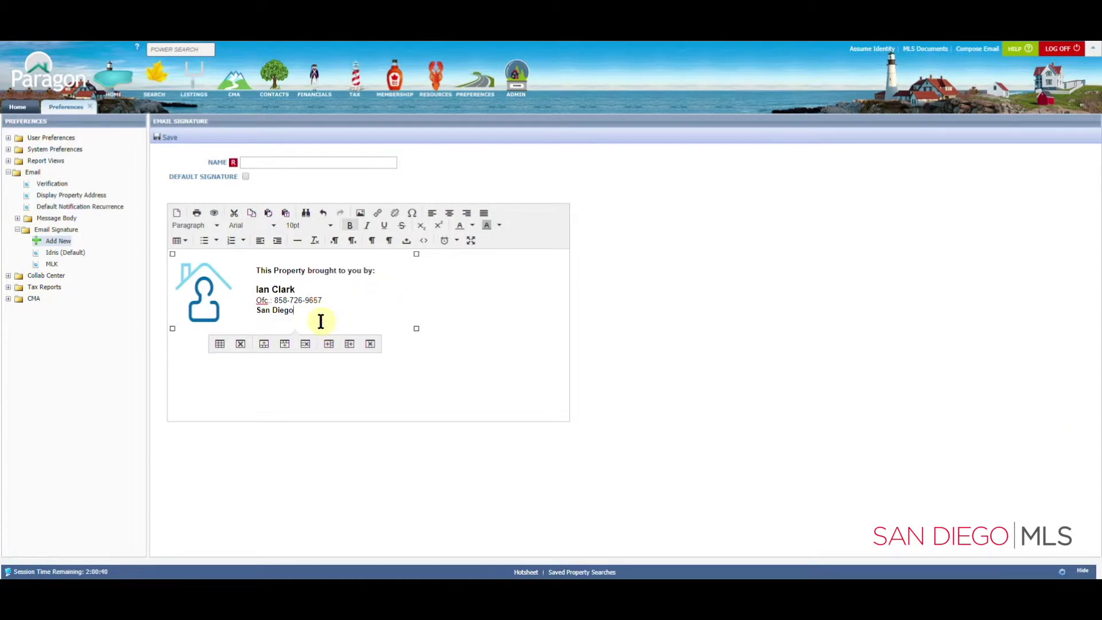
{"action": "key", "text": "BackSpace"}
{"action": "key", "text": "BackSpace"}
{"action": "key", "text": "BackSpace"}
{"action": "key", "text": "BackSpace"}
{"action": "type", "text": "DAR/SD"}
{"action": "key", "text": "BackSpace"}
{"action": "type", "text": "DMLS"}
Add a 'BRE 123456789' licence line beneath the greeting.
{"action": "left_click", "coordinate": [273, 279]}
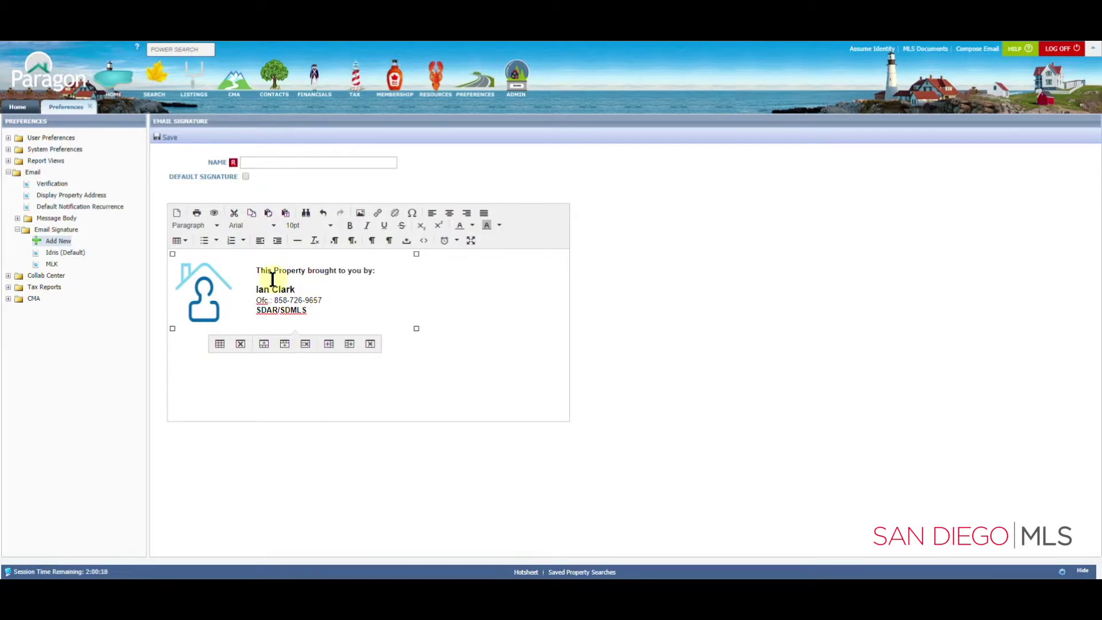
{"action": "type", "text": "BRE 12345"}
{"action": "type", "text": "6789"}
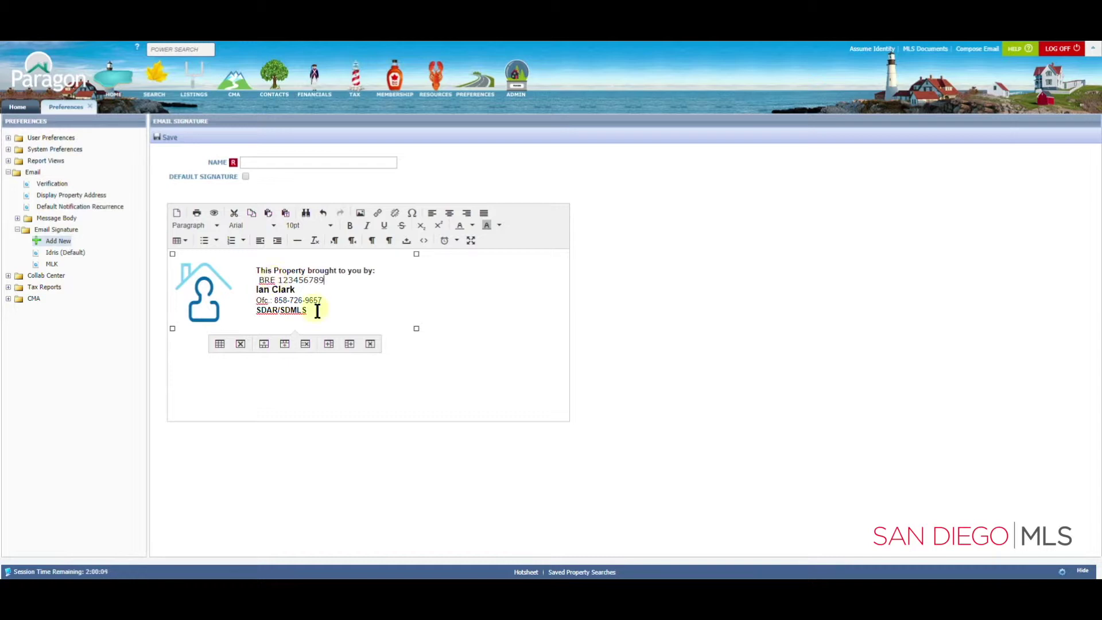
Remove the leading space before the BRE line and open the placeholder photo's image properties.
{"action": "left_click", "coordinate": [256, 280]}
{"action": "key", "text": "Delete"}
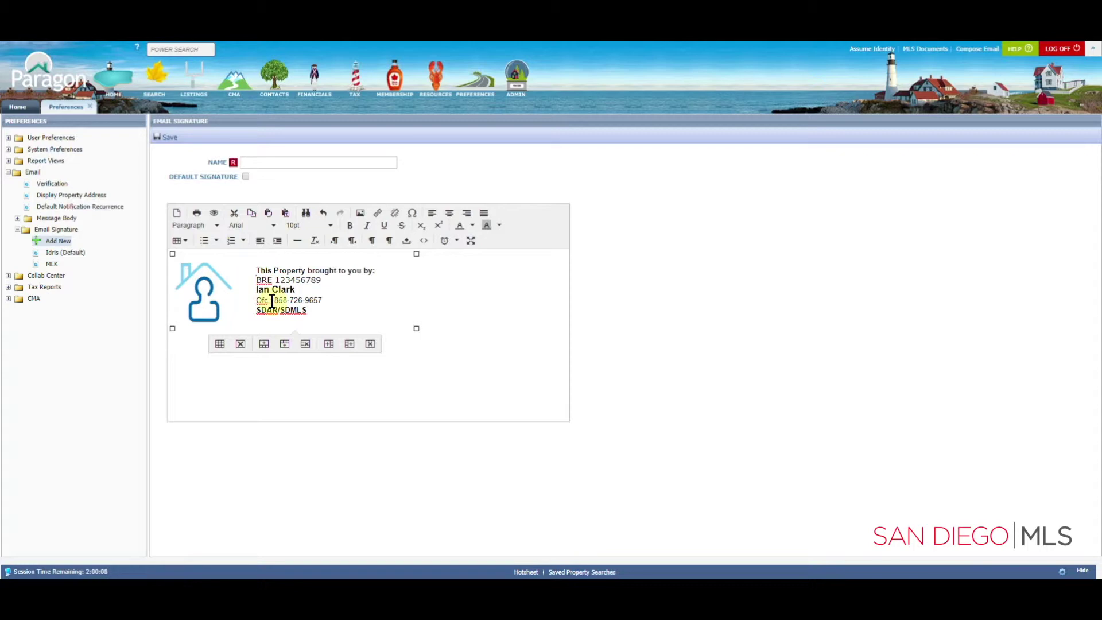
{"action": "left_click", "coordinate": [211, 295]}
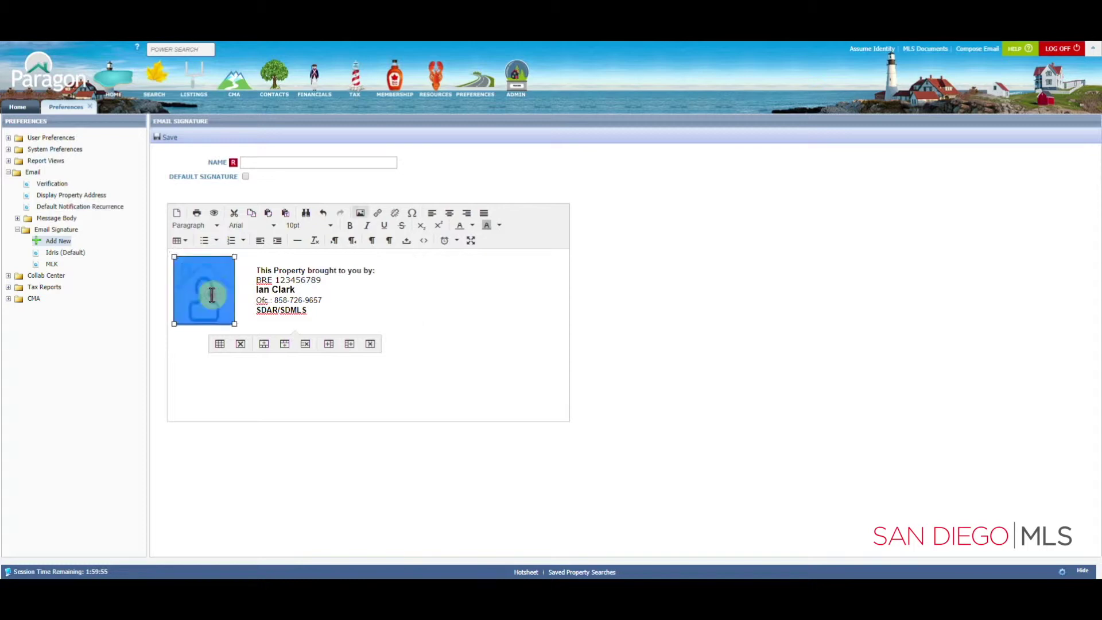
{"action": "left_click", "coordinate": [361, 215]}
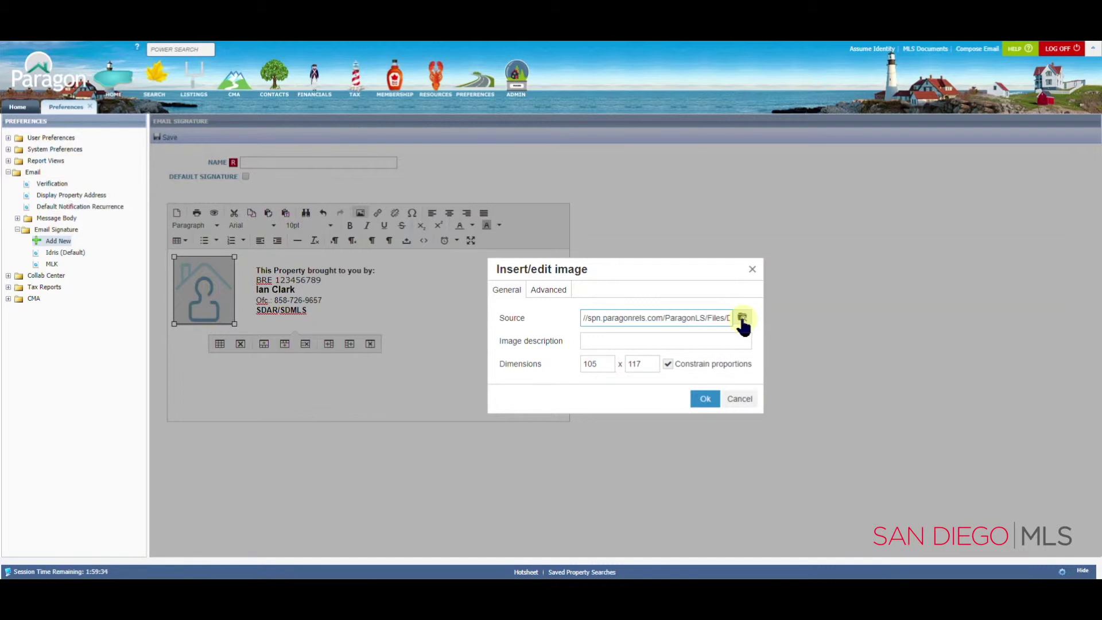
Choose the agent's headshot JPG from the File Browser as the picture source.
{"action": "left_click", "coordinate": [742, 318]}
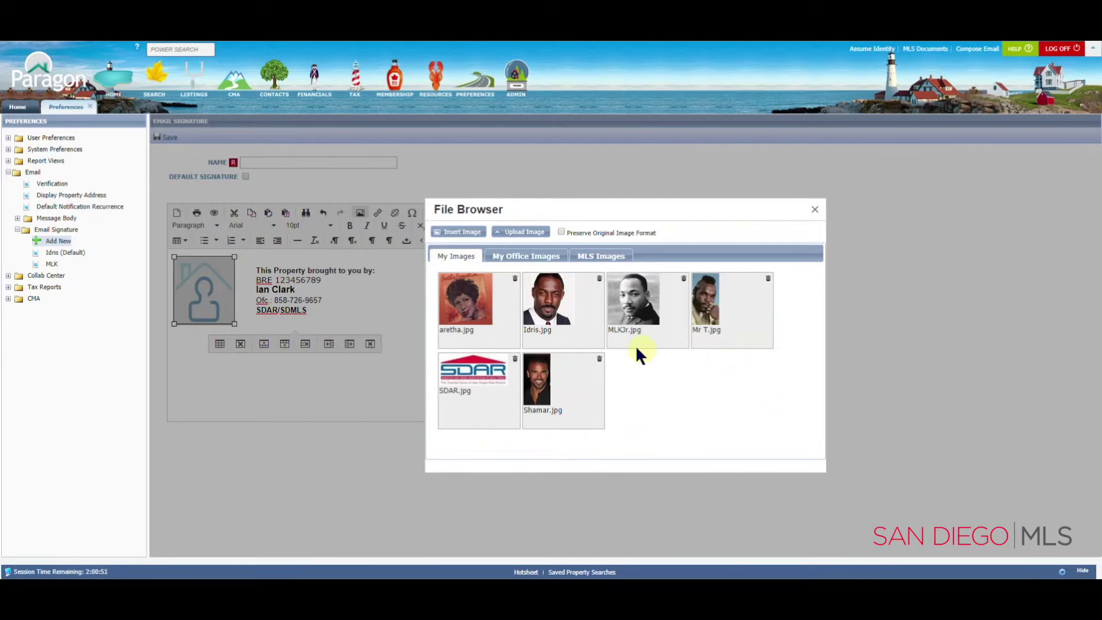
{"action": "left_click", "coordinate": [554, 306]}
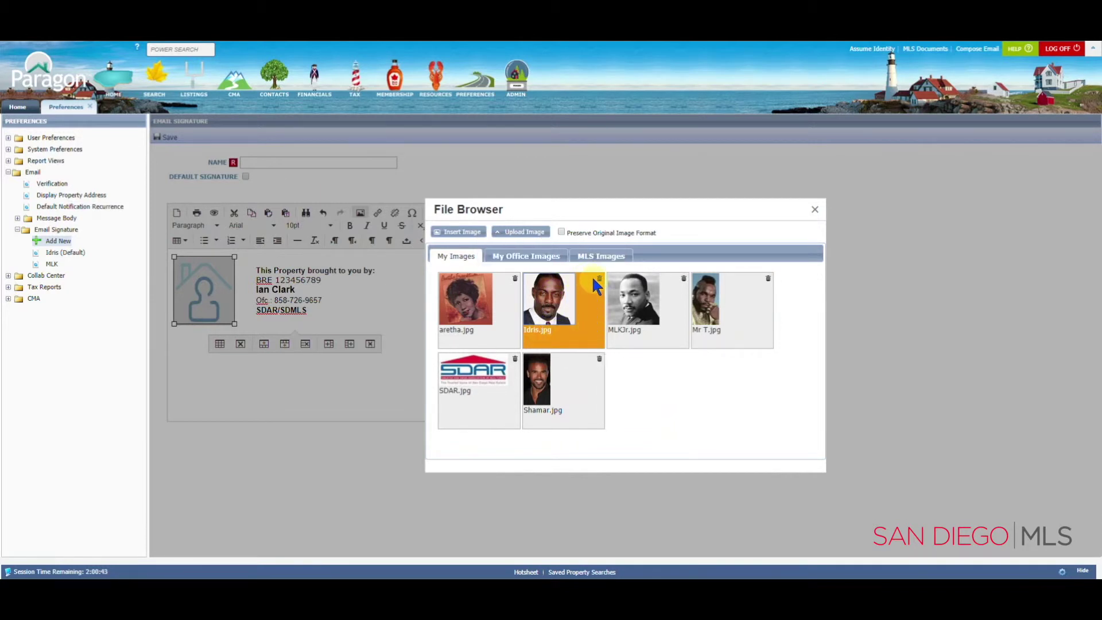
{"action": "left_click", "coordinate": [451, 236]}
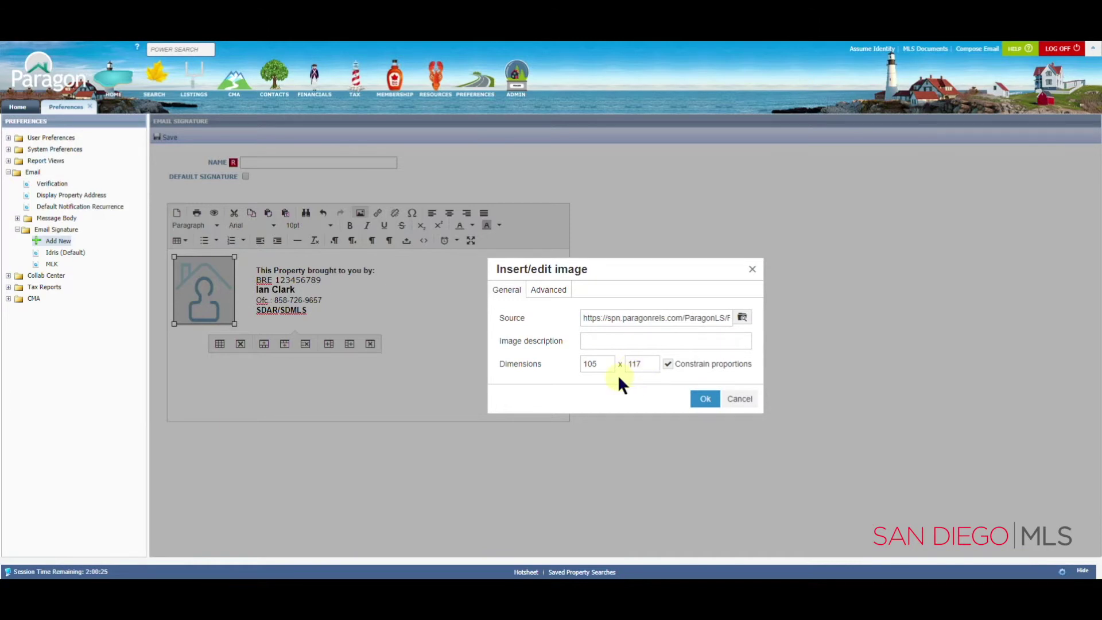
Resize the headshot to height 110, letting constrained proportions set width 99, and confirm.
{"action": "left_click", "coordinate": [645, 365]}
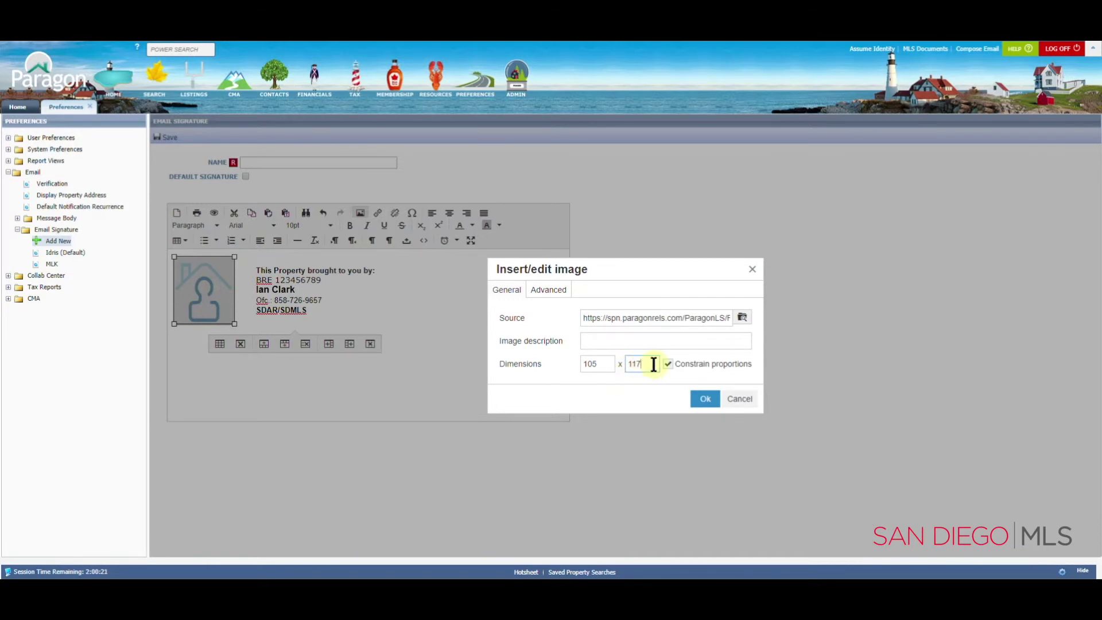
{"action": "left_click_drag", "start_coordinate": [645, 365], "coordinate": [626, 374]}
{"action": "left_click", "coordinate": [651, 395]}
{"action": "left_click", "coordinate": [710, 402]}
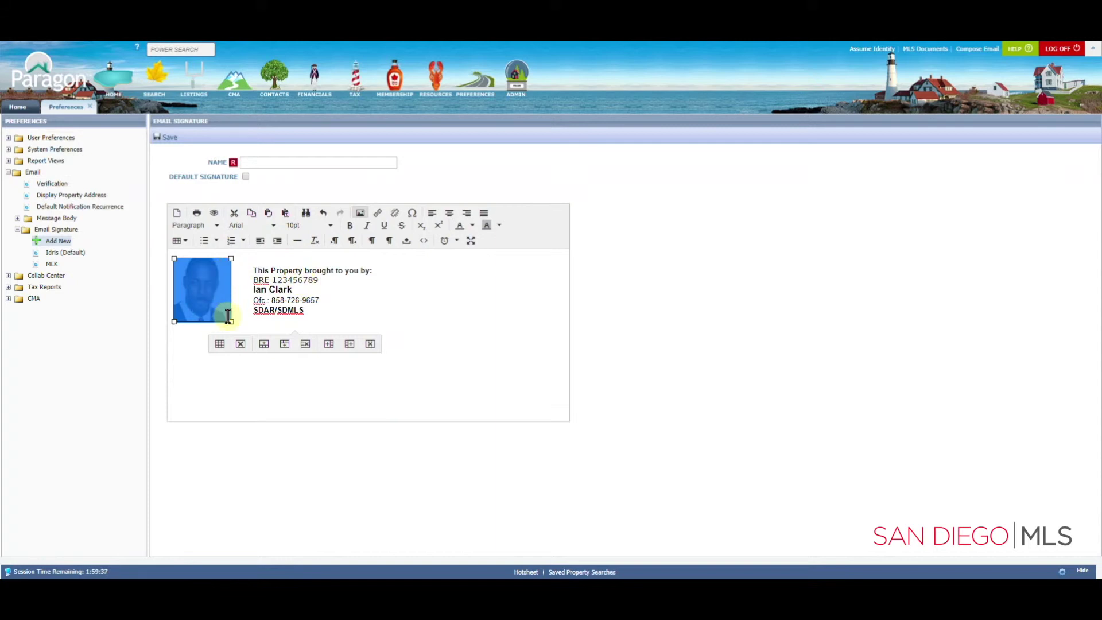
Deselect the inserted headshot to review the finished signature and go to the Name field.
{"action": "left_click", "coordinate": [211, 302]}
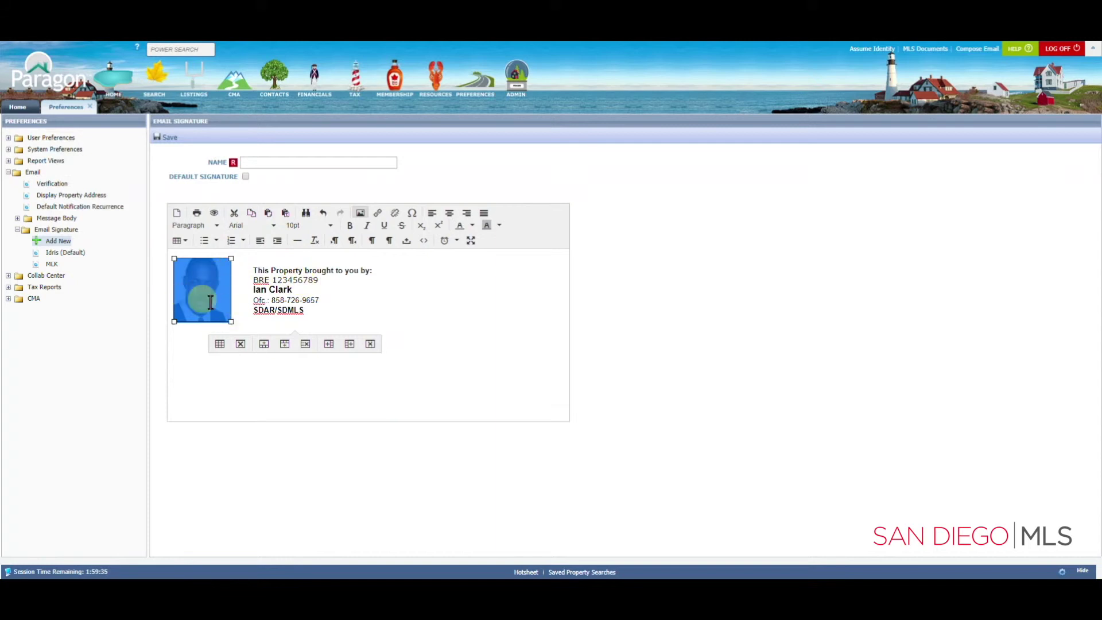
{"action": "left_click", "coordinate": [326, 301]}
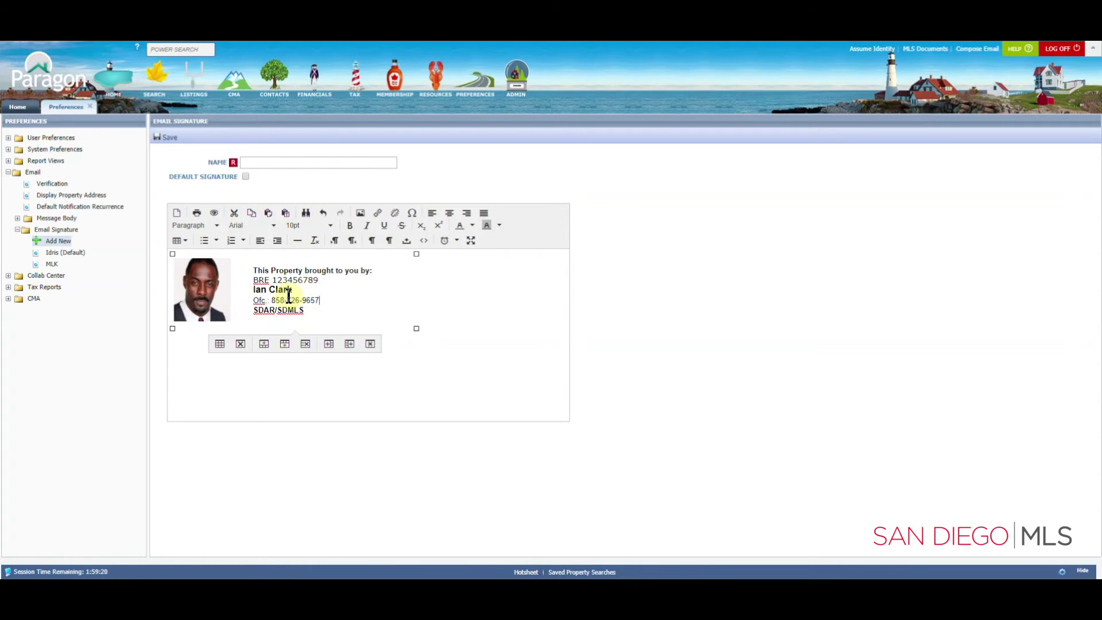
{"action": "left_click", "coordinate": [266, 160]}
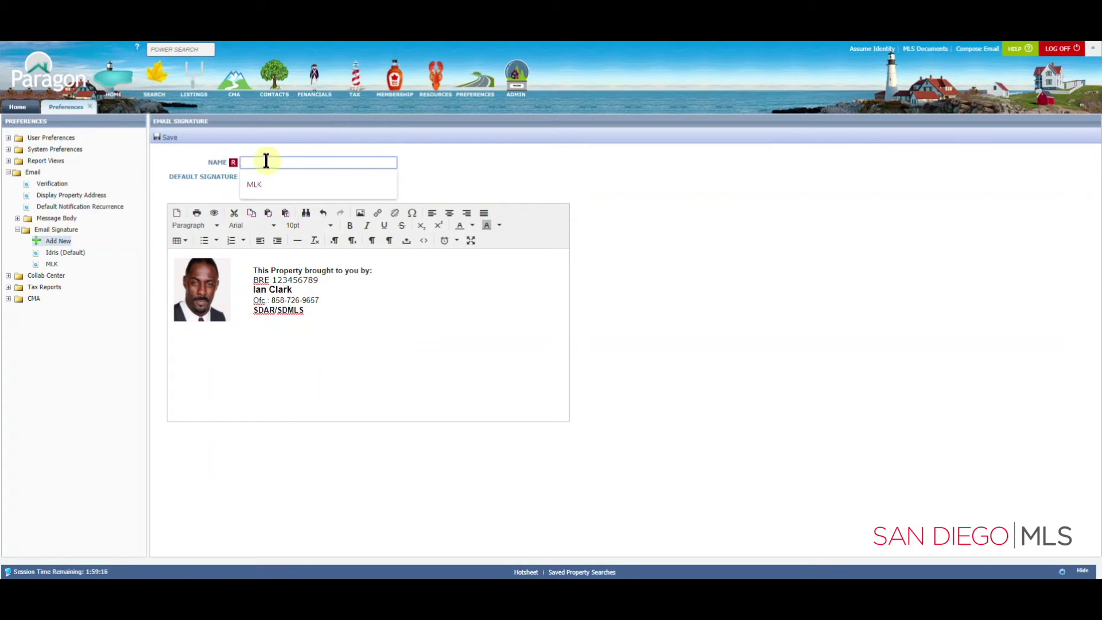
Name the signature with the agent's first name, tick Default Signature, and save.
{"action": "type", "text": "Idris"}
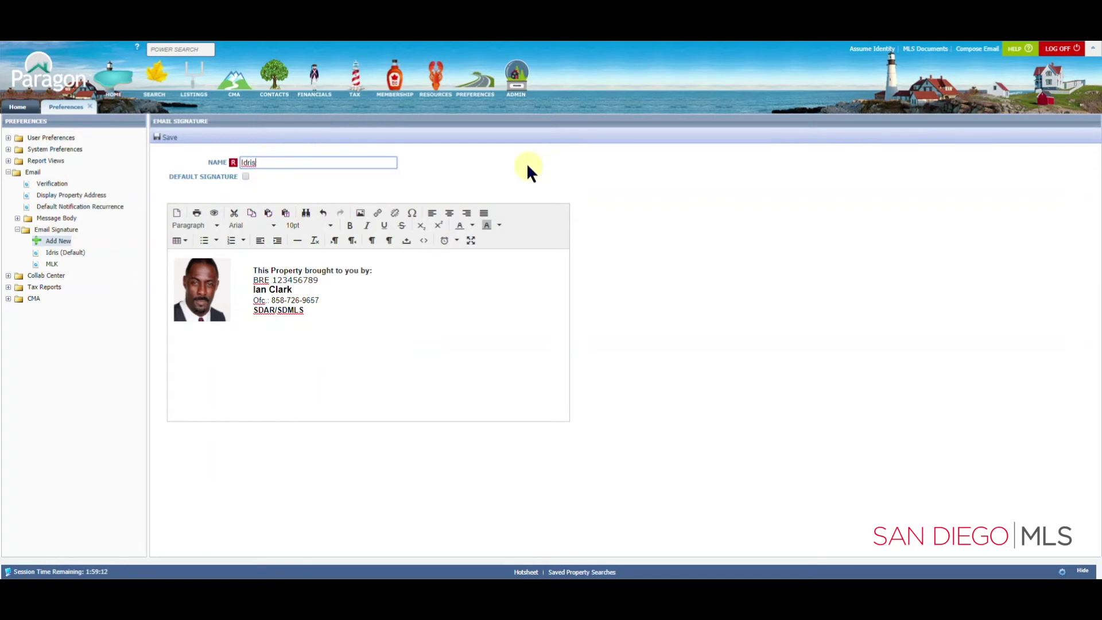
{"action": "left_click", "coordinate": [246, 177]}
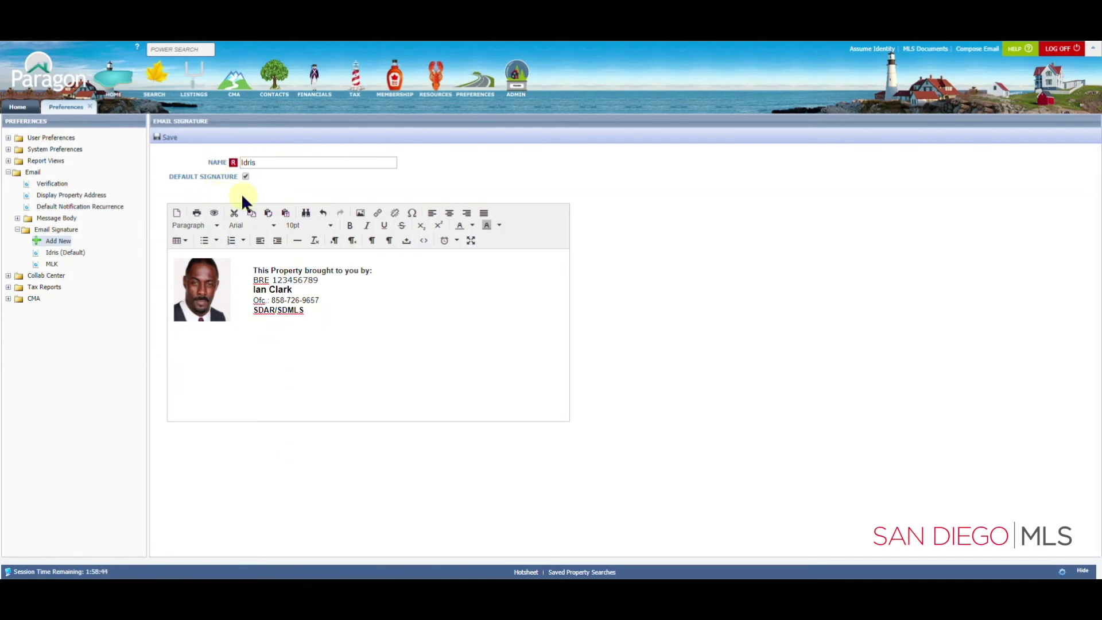
{"action": "left_click", "coordinate": [170, 139]}
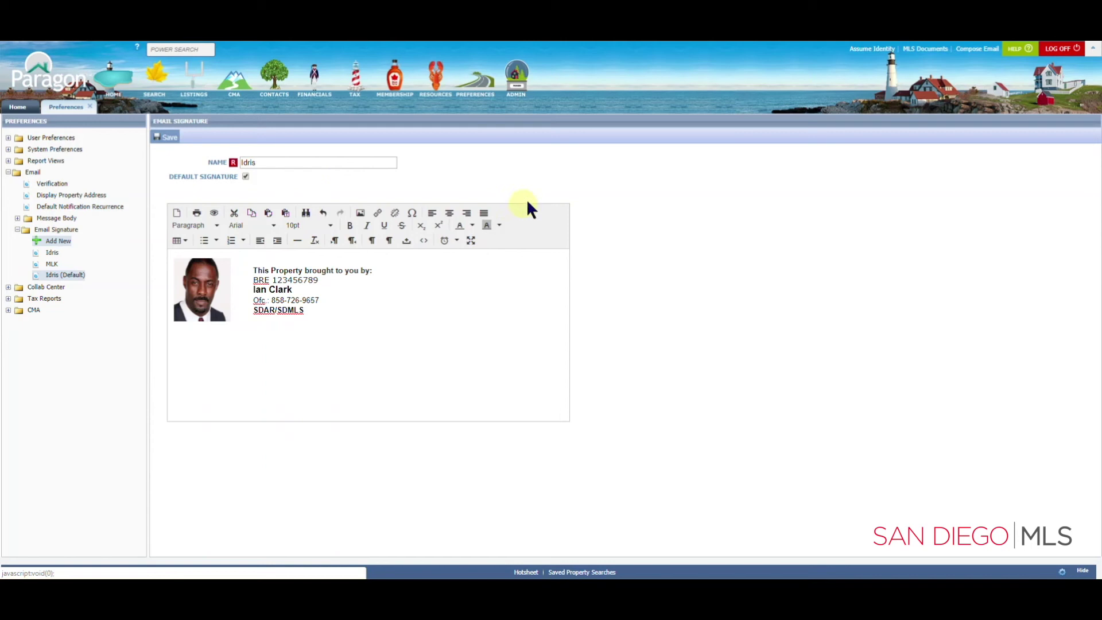
Open Compose Email to preview the new default signature in the message body.
{"action": "left_click", "coordinate": [978, 50]}
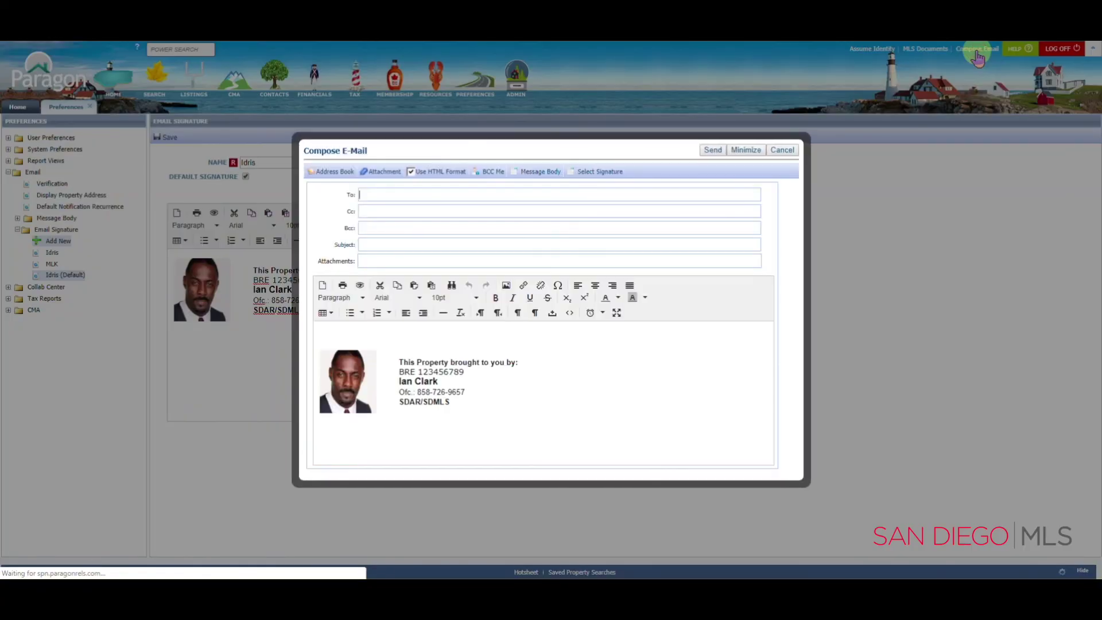